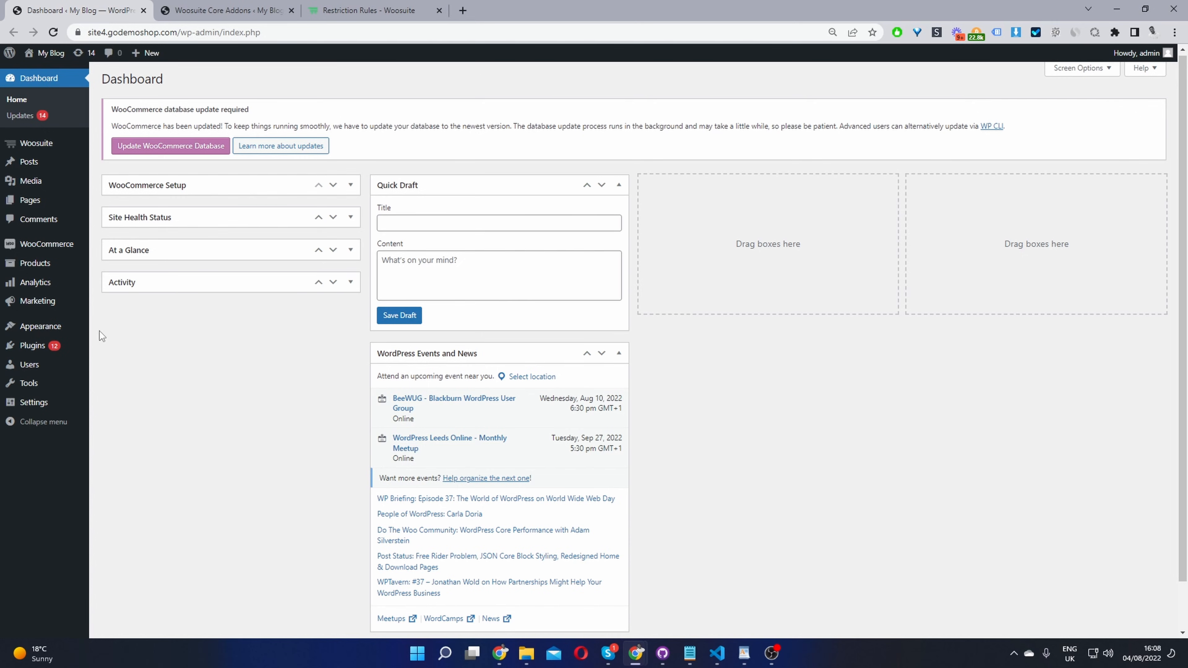
- Find the Restriction Rules plugin on the Woosuite Addons page and turn it on
mouse_move(76, 346)
mouse_move(66, 149)
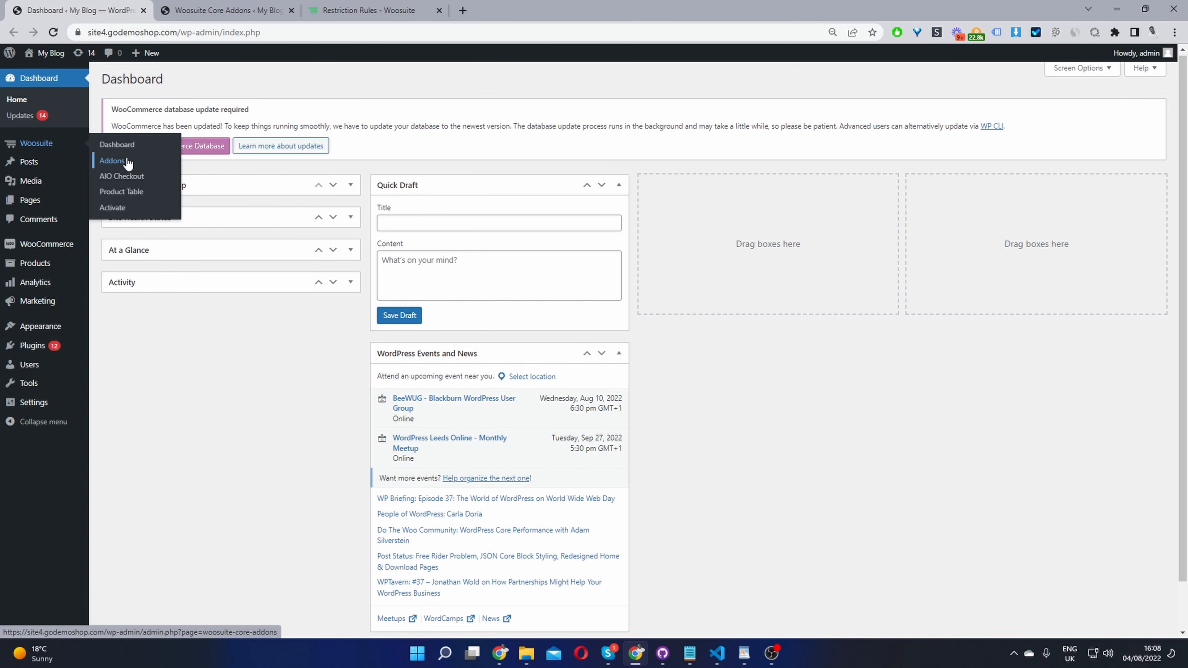
key(ctrl+Tab)
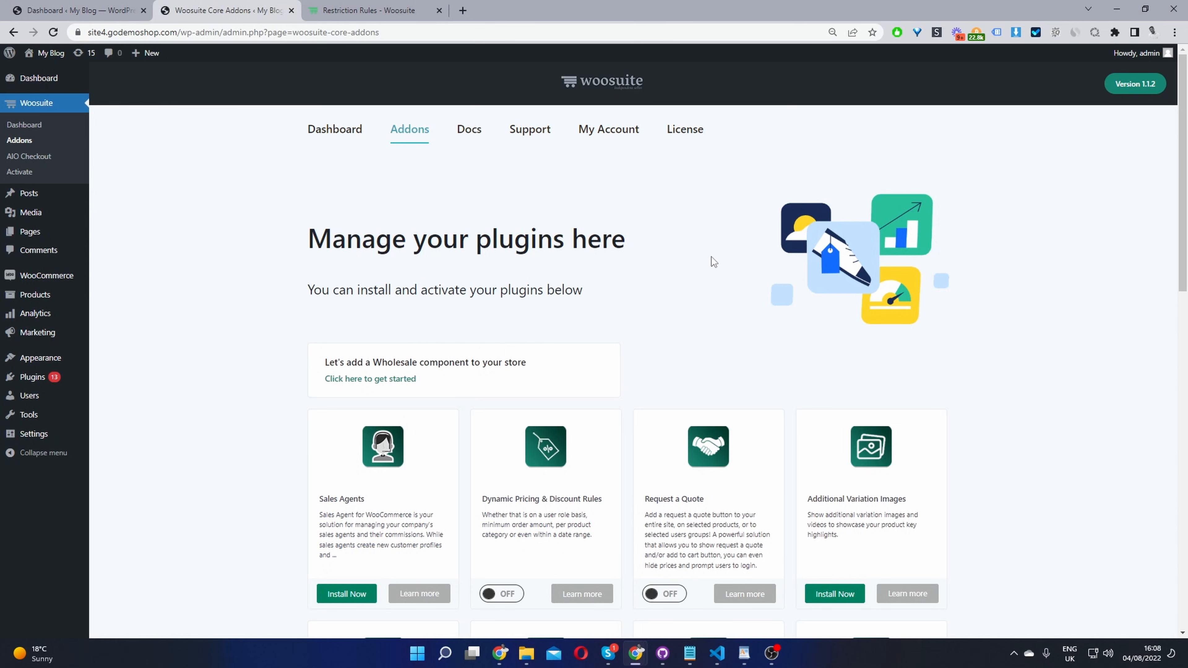
scroll(710, 260, down, 3)
scroll(708, 265, down, 8)
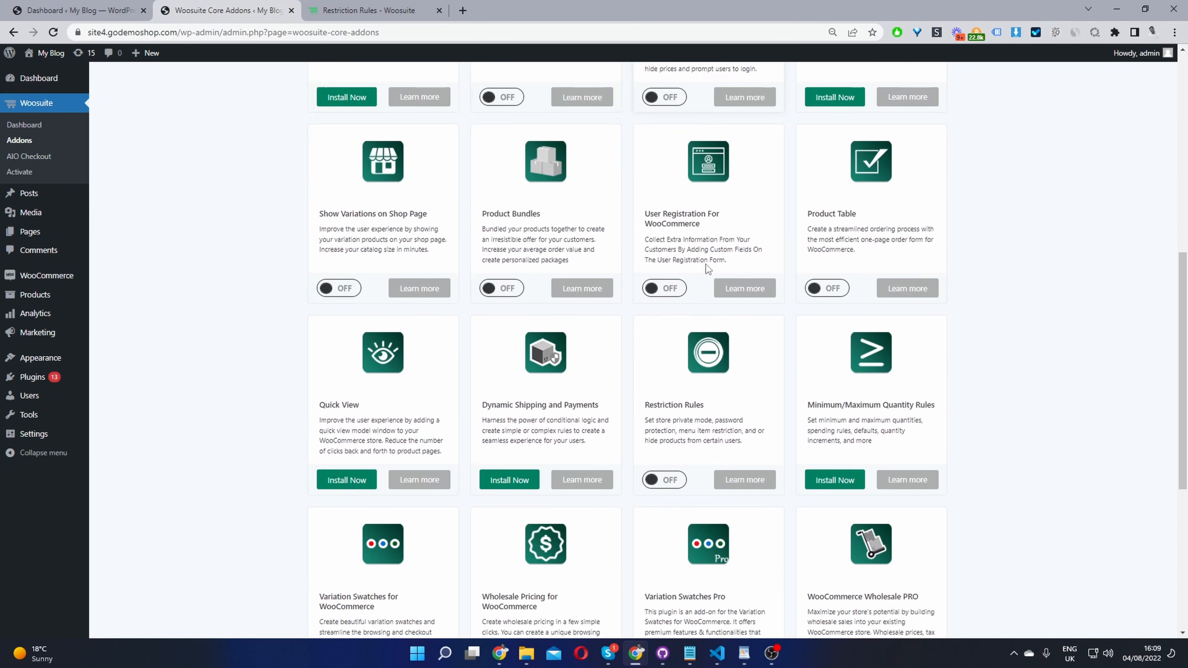
scroll(702, 271, down, 4)
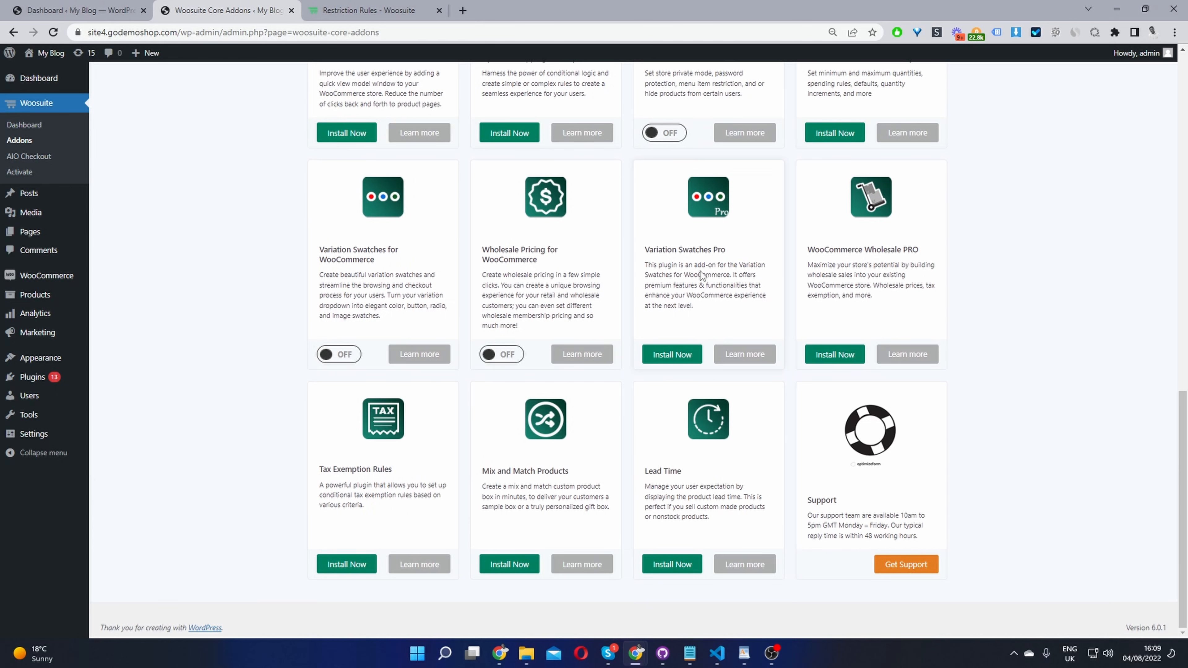
scroll(631, 413, up, 5)
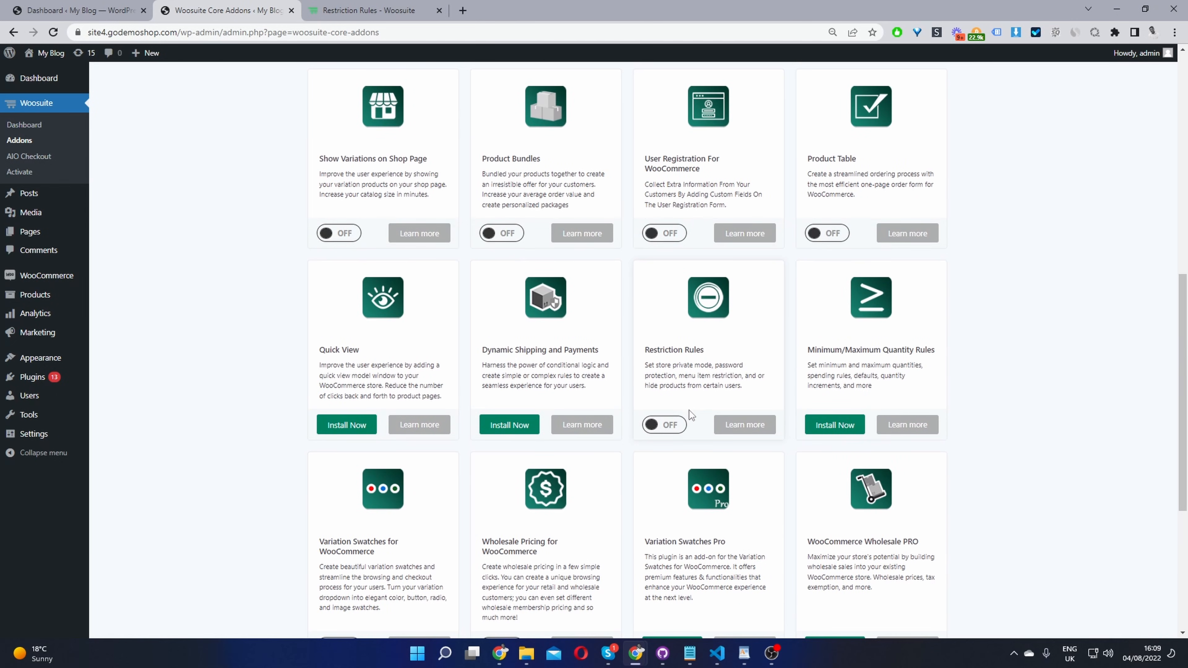
click(670, 424)
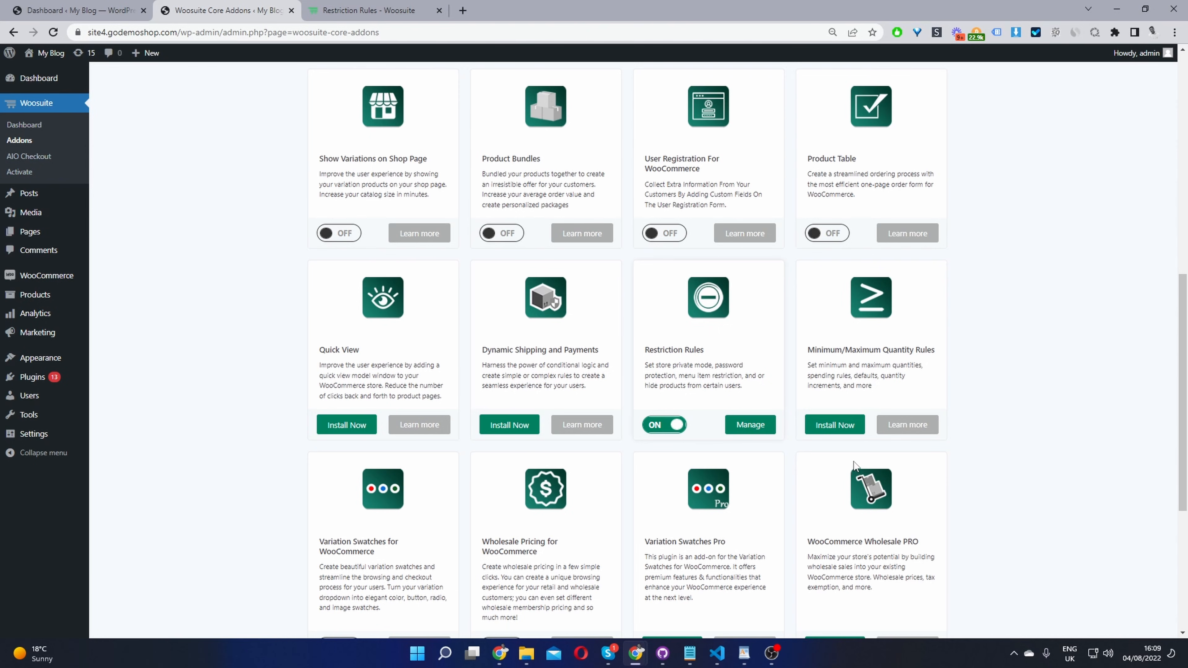
- Open the Restriction Rules management page, and open the store's shop page in a separate tab
click(750, 425)
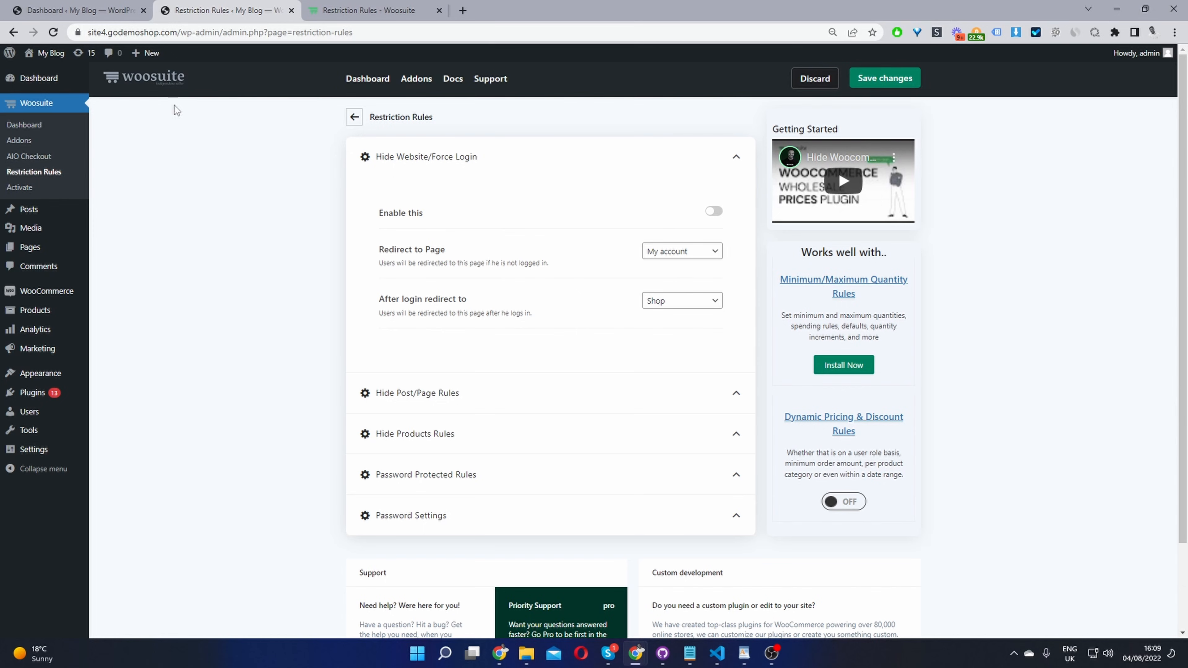
mouse_move(49, 53)
click(68, 88)
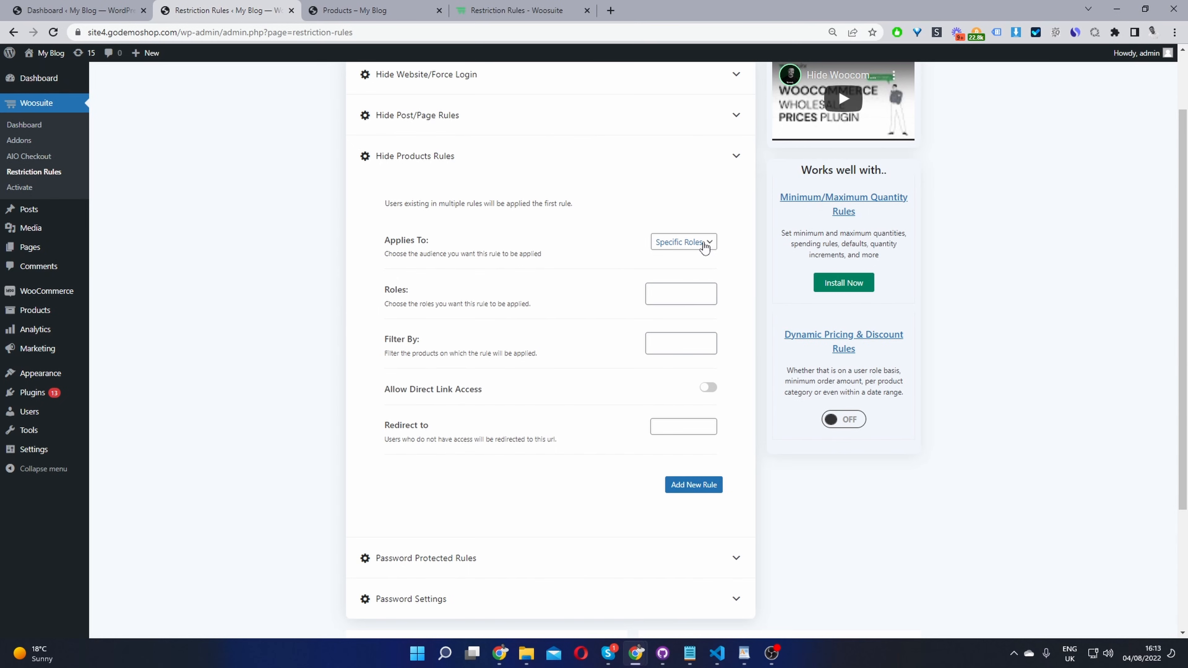
- In Hide Products Rules, apply the rule to Specific Roles and add the Administrator role
click(688, 248)
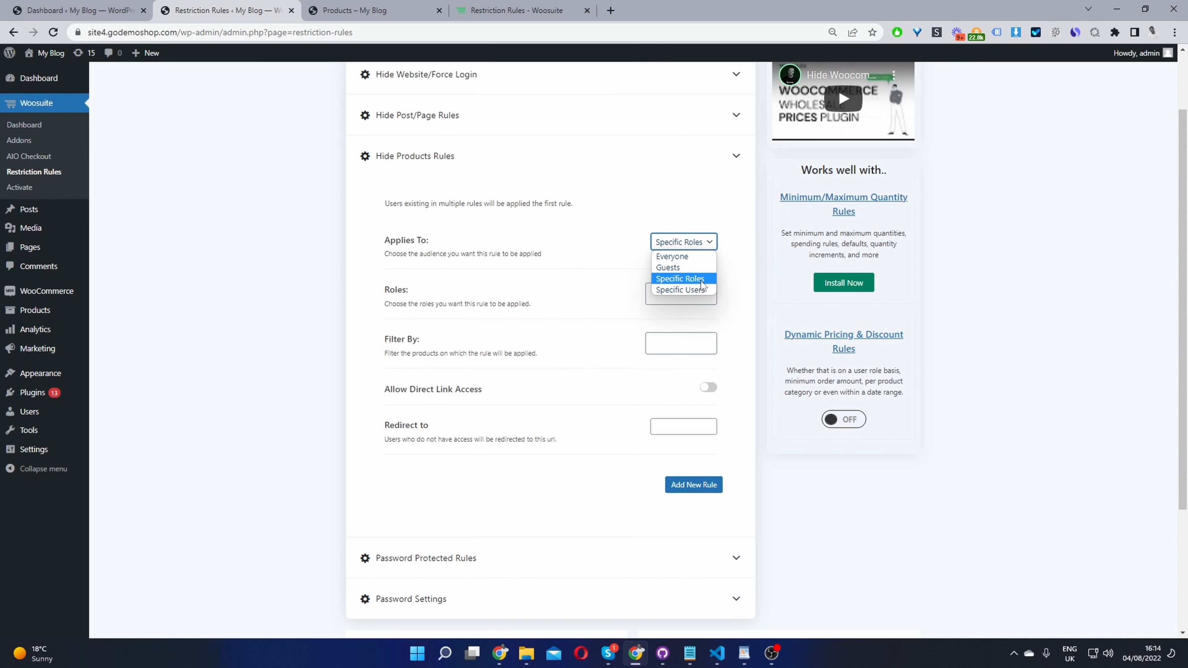
click(701, 279)
click(678, 302)
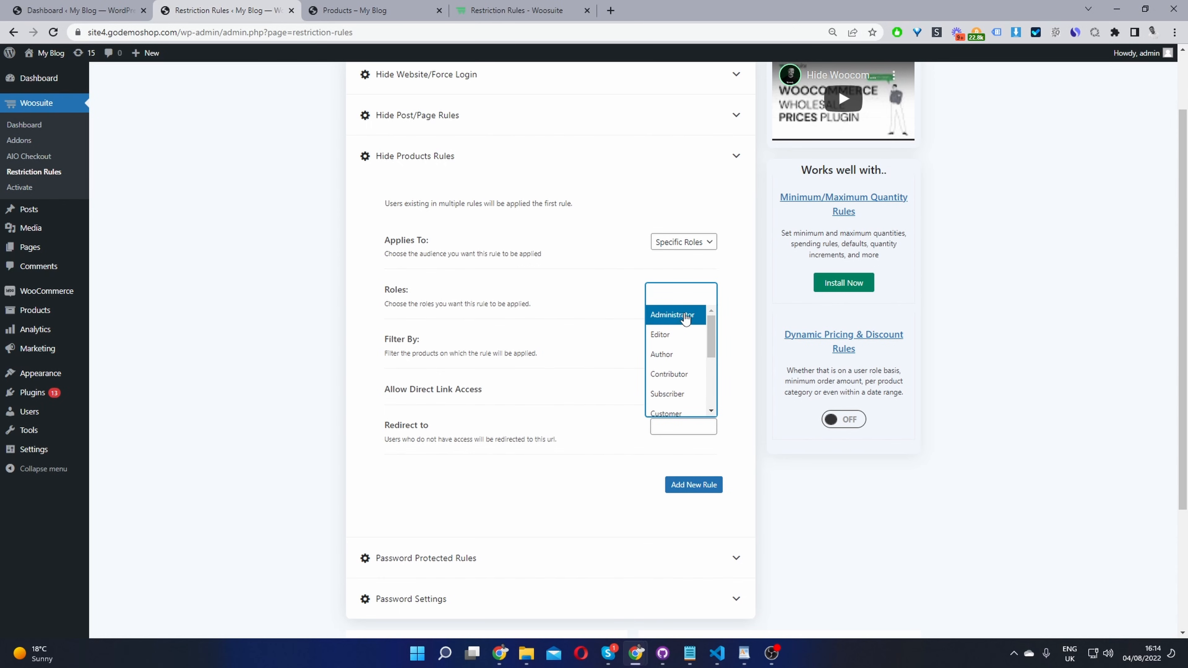
click(685, 319)
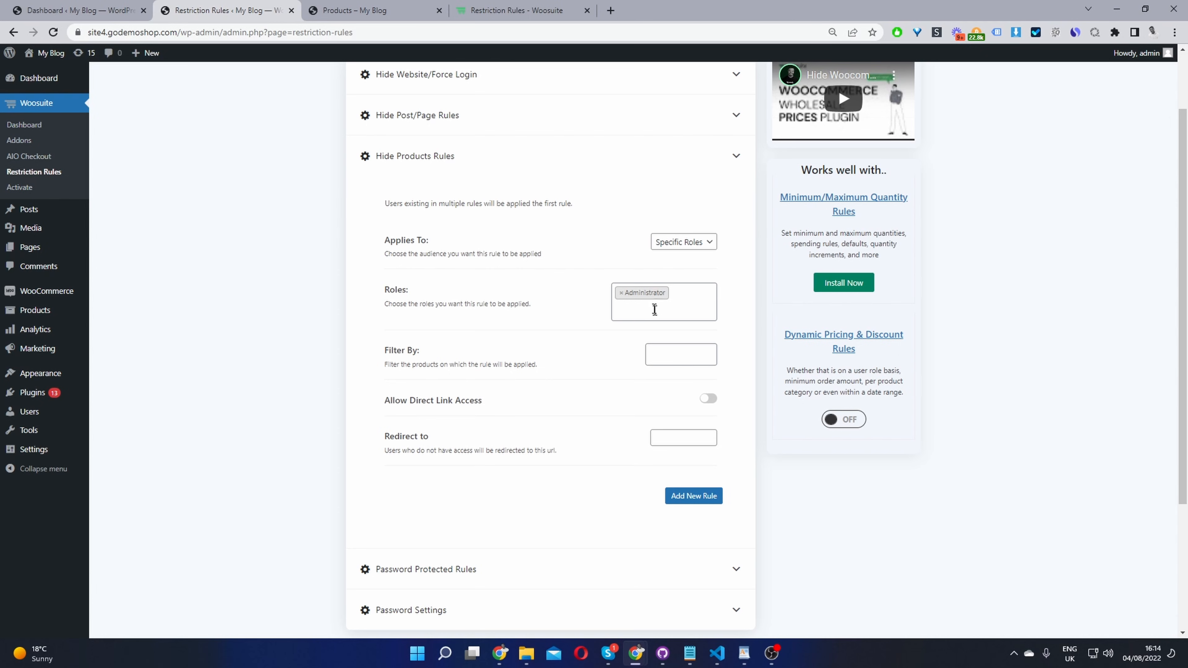
- Filter the hide rule by Products and choose the Album product
click(684, 354)
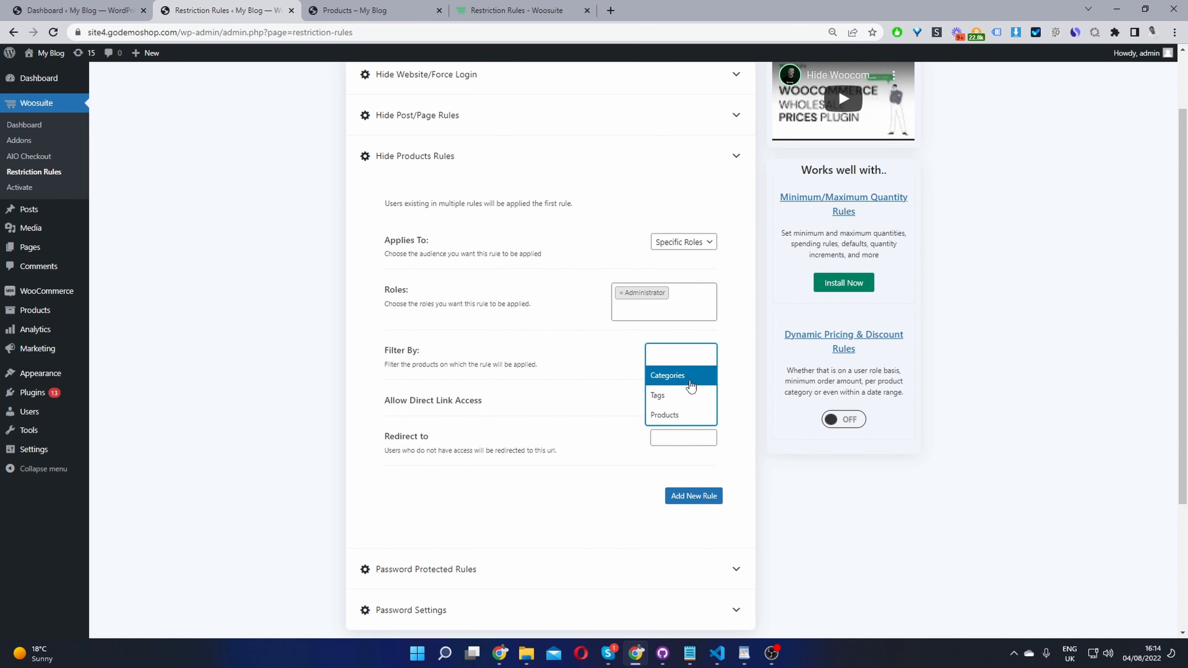
click(690, 416)
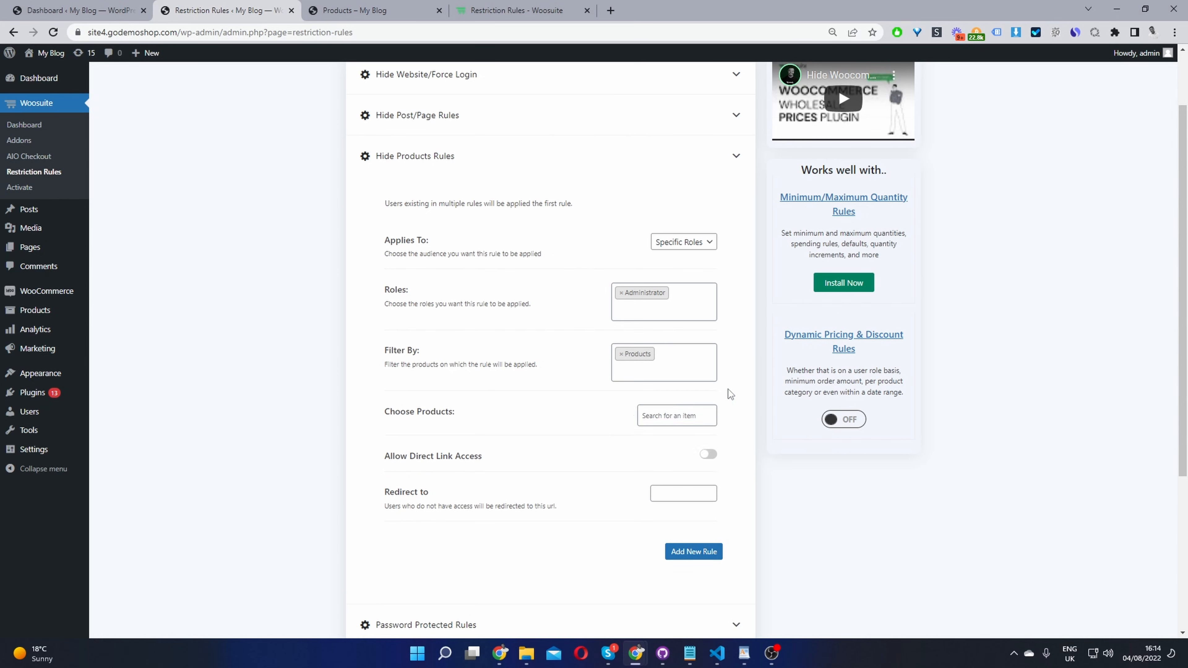
click(670, 415)
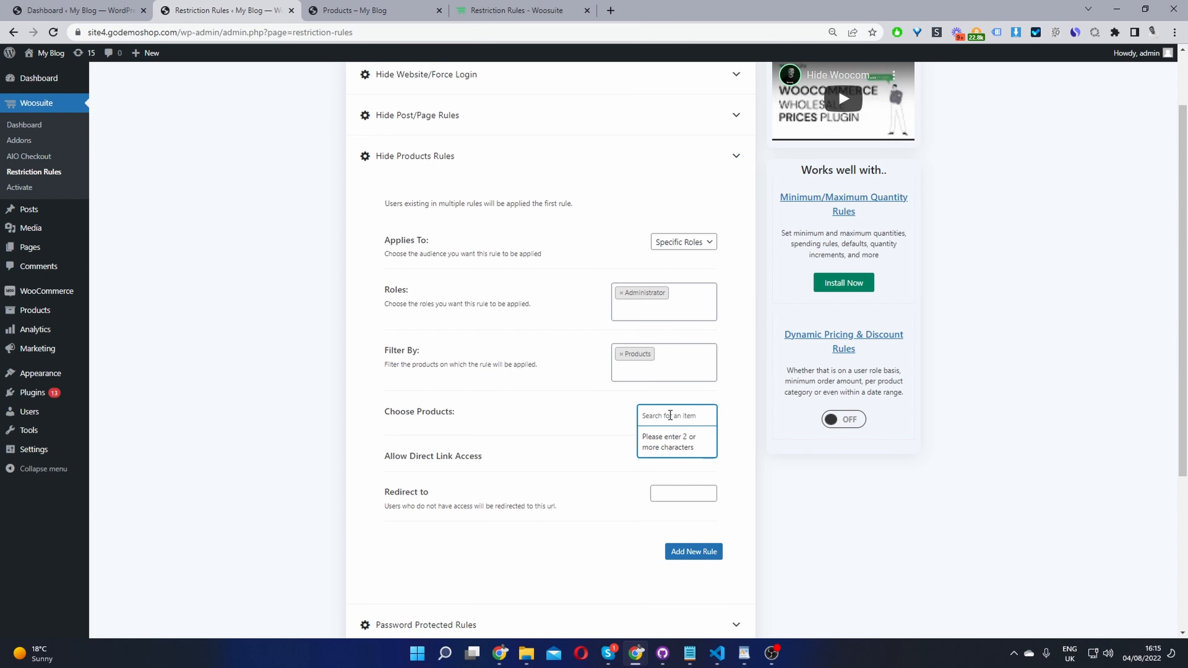
text(album)
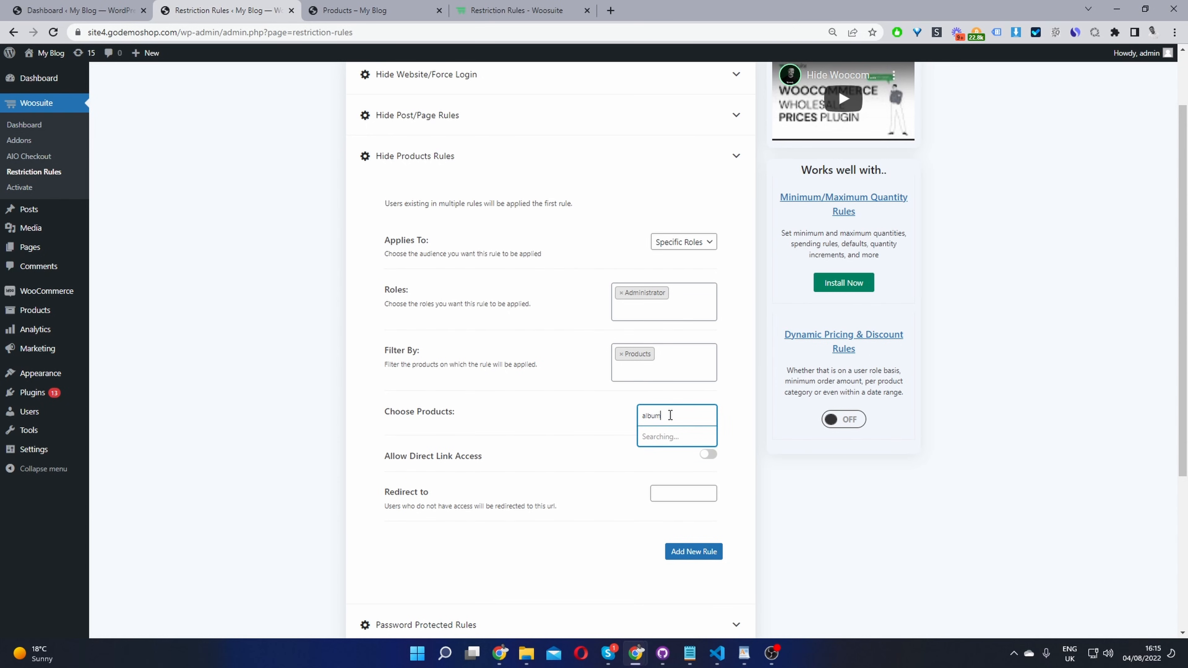
click(675, 436)
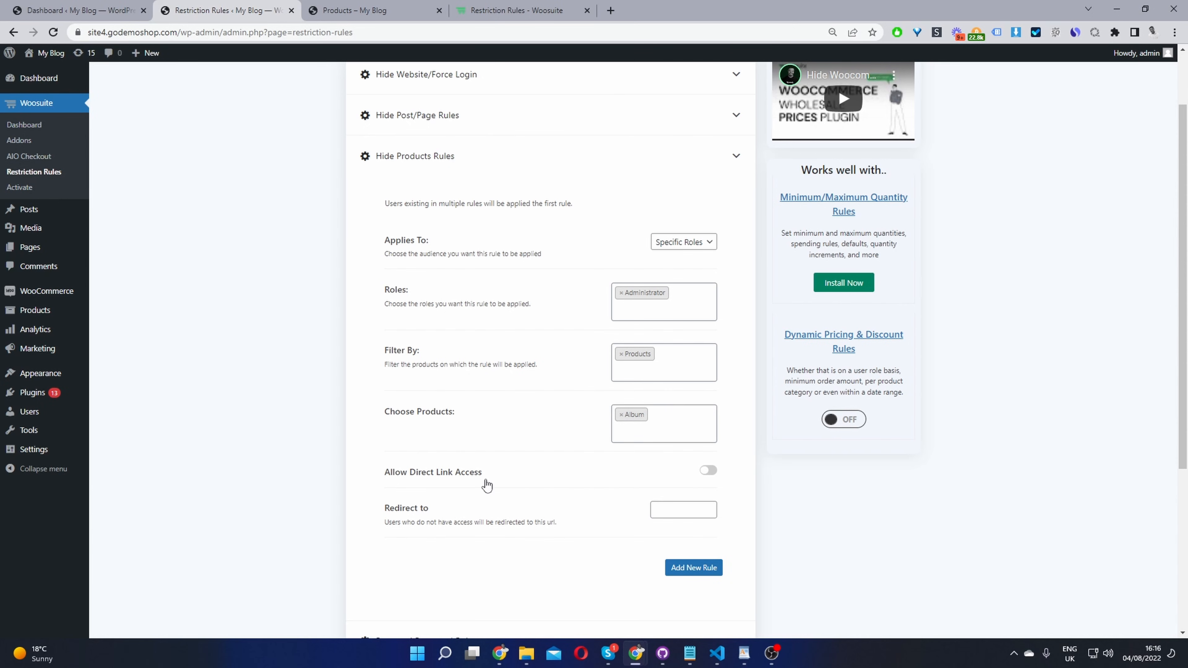
- Leave the rule's redirect URL empty and save the restriction rule changes
click(707, 514)
click(767, 495)
scroll(697, 396, up, 2)
scroll(698, 396, up, 2)
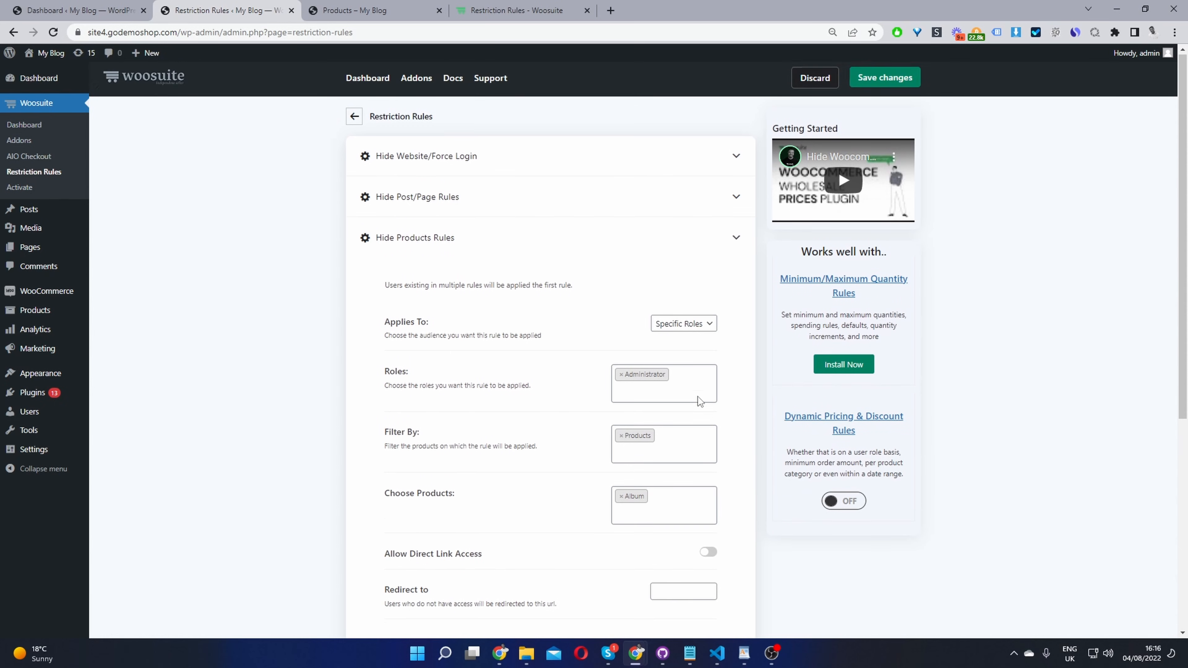
click(870, 79)
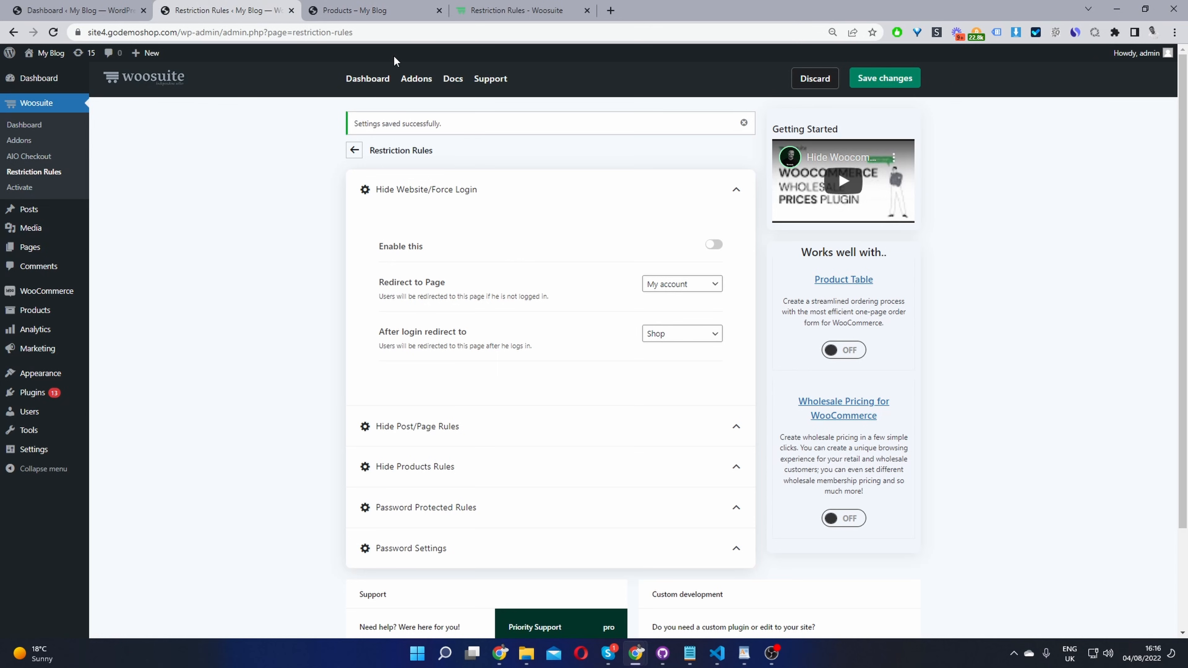
- Check the shop page as administrator, and open its address site4.godemoshop.com/shop/ in a new incognito window
click(377, 10)
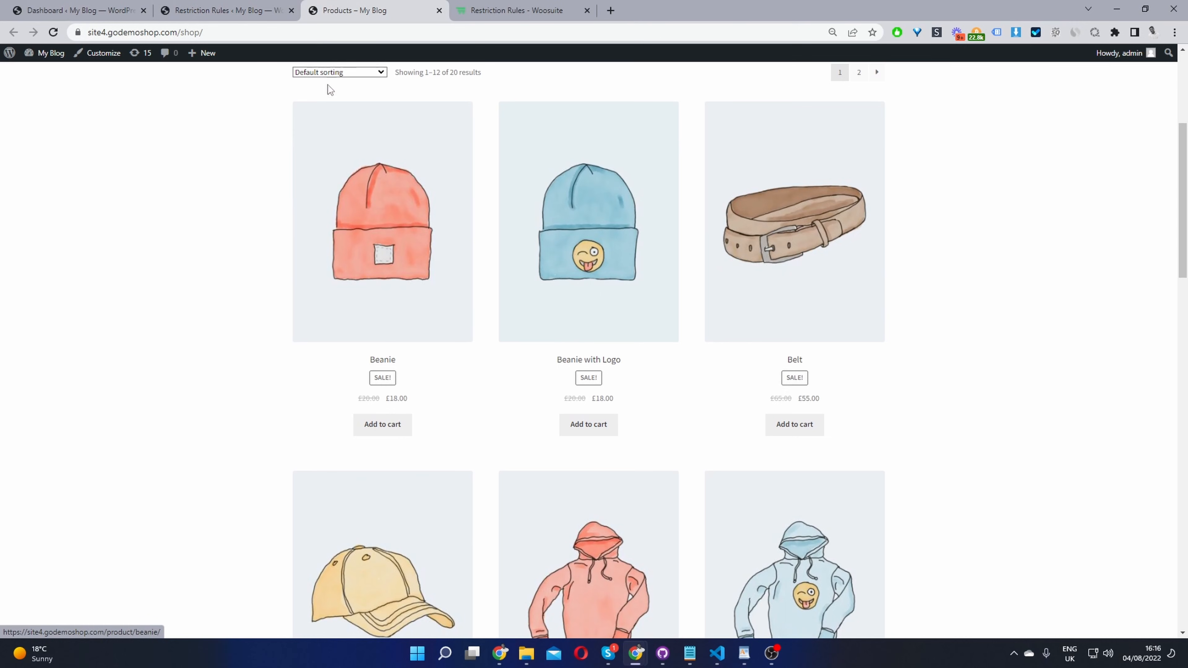
click(353, 30)
key(ctrl+c)
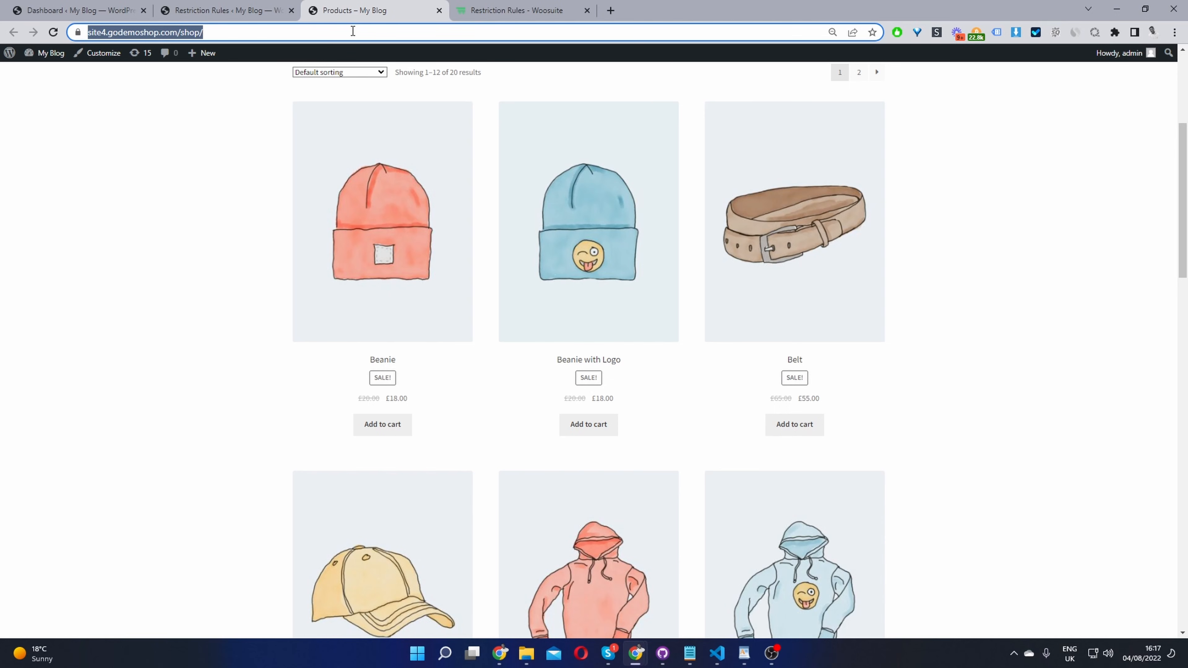
key(ctrl+shift+n)
key(ctrl+v)
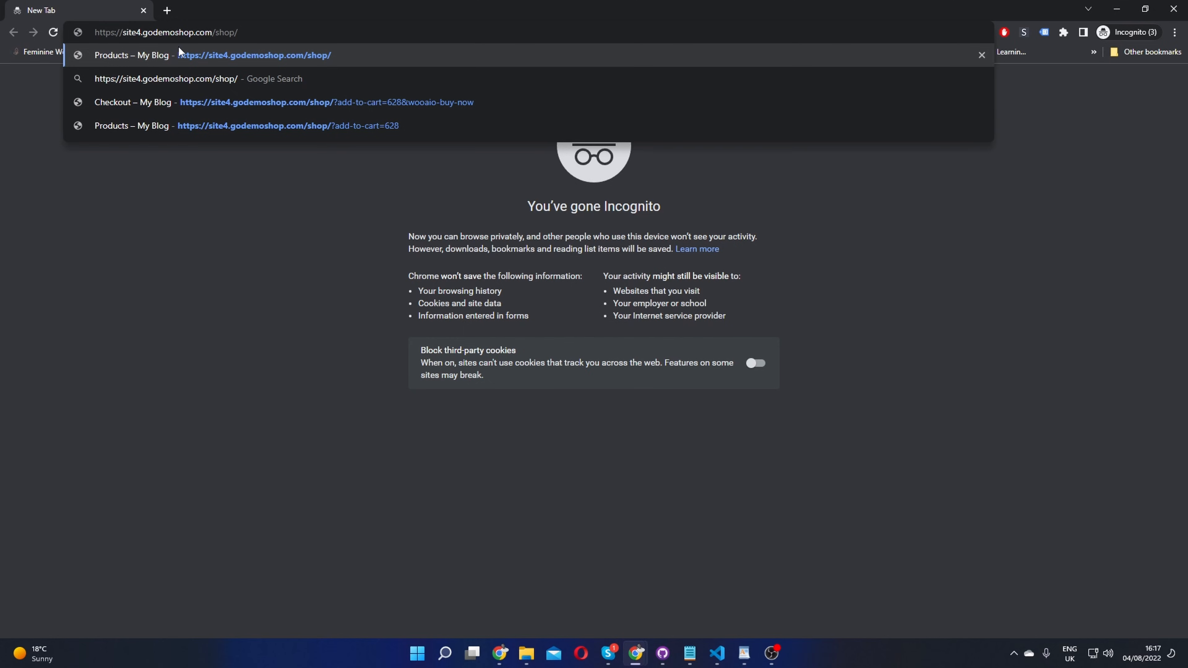
key(Return)
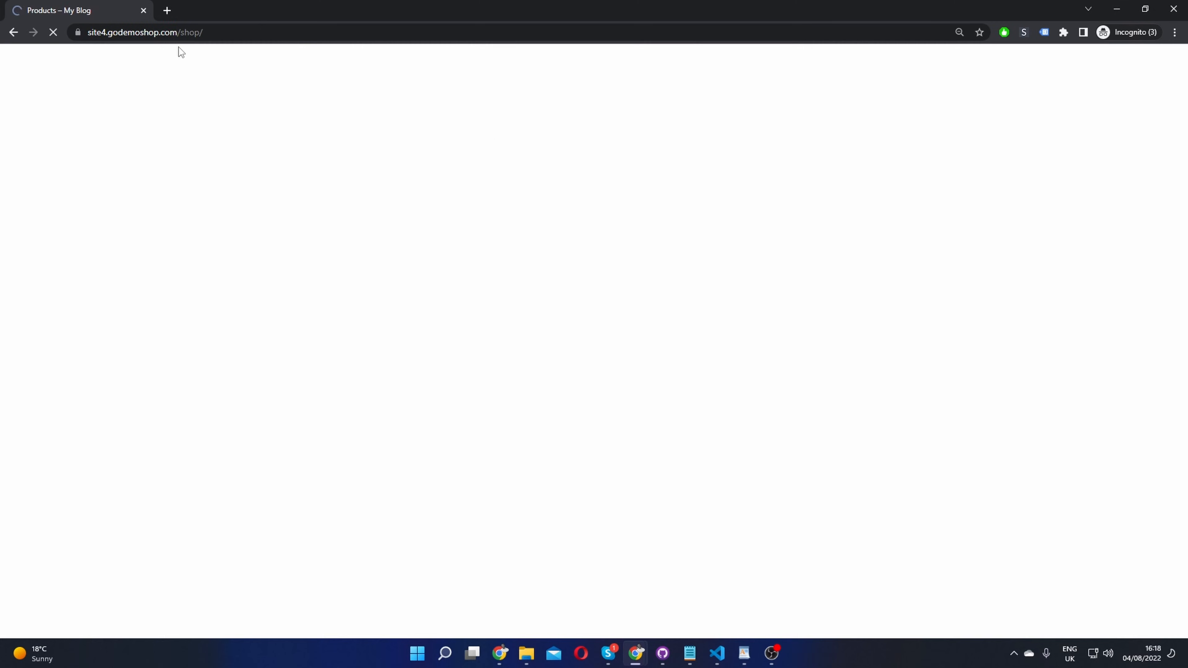
- Look through the product list in the incognito shop and open the Album product
scroll(562, 253, down, 3)
scroll(522, 292, up, 1)
click(365, 340)
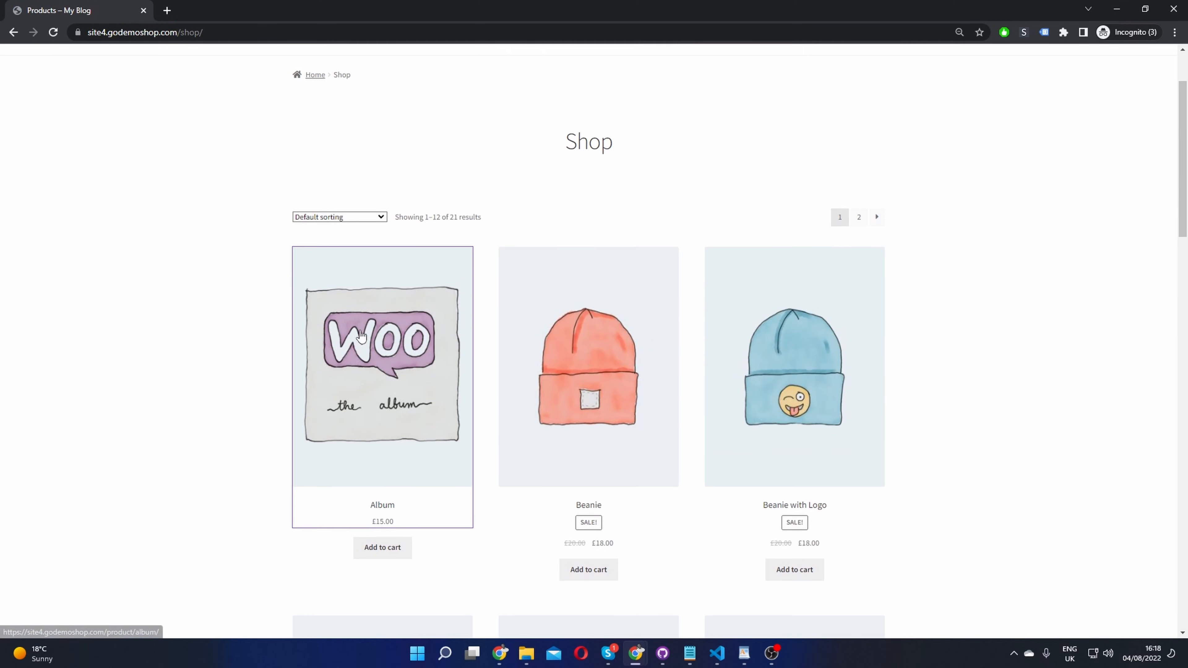